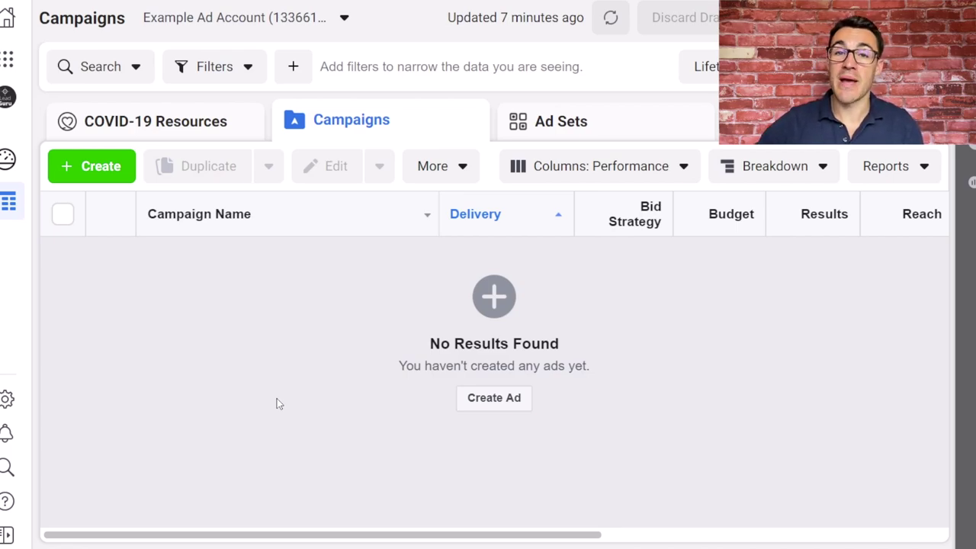
- Start creating a new campaign and name it Example Ad Campaign
{"action": "left_click", "coordinate": [89, 176]}
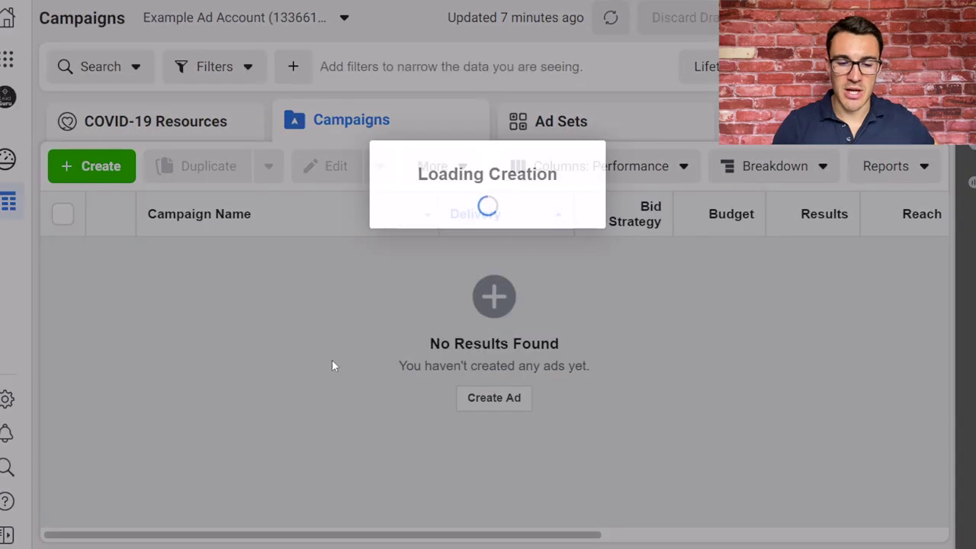
{"action": "type", "text": "Example"}
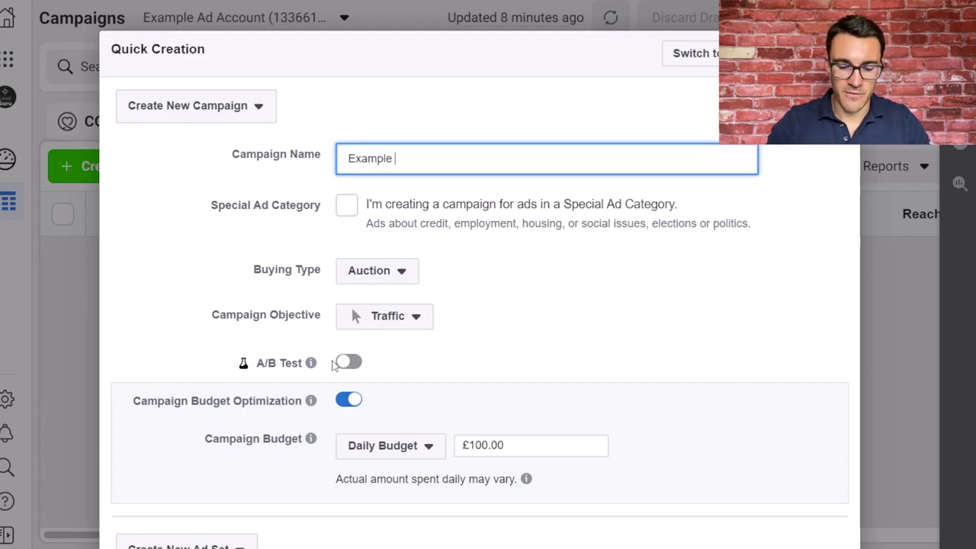
{"action": "type", "text": "Ad "}
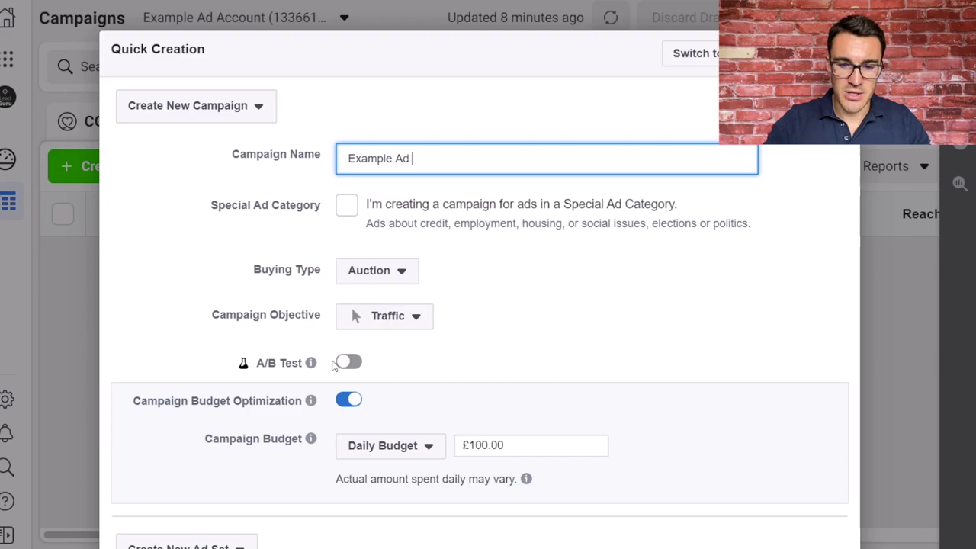
{"action": "type", "text": "Campaign"}
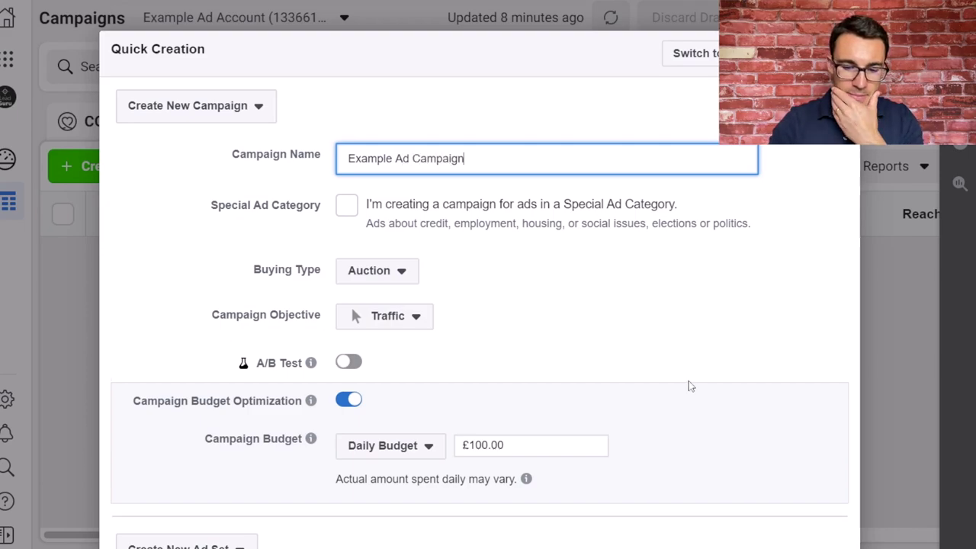
- Set the campaign objective to Conversions
{"action": "scroll", "coordinate": [689, 381], "scroll_direction": "down", "scroll_amount": 4}
{"action": "scroll", "coordinate": [688, 386], "scroll_direction": "up", "scroll_amount": 4}
{"action": "left_click", "coordinate": [420, 289]}
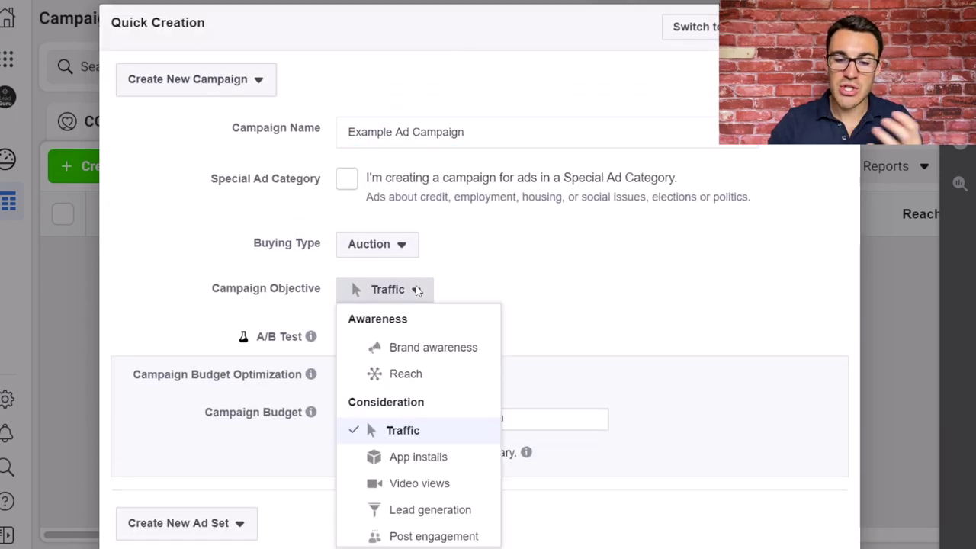
{"action": "scroll", "coordinate": [425, 416], "scroll_direction": "down", "scroll_amount": 5}
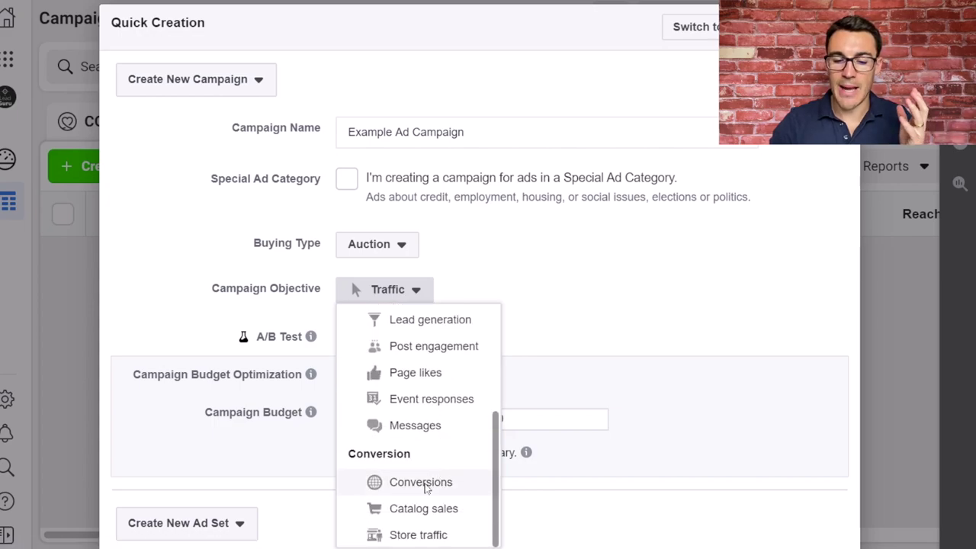
{"action": "left_click", "coordinate": [437, 481]}
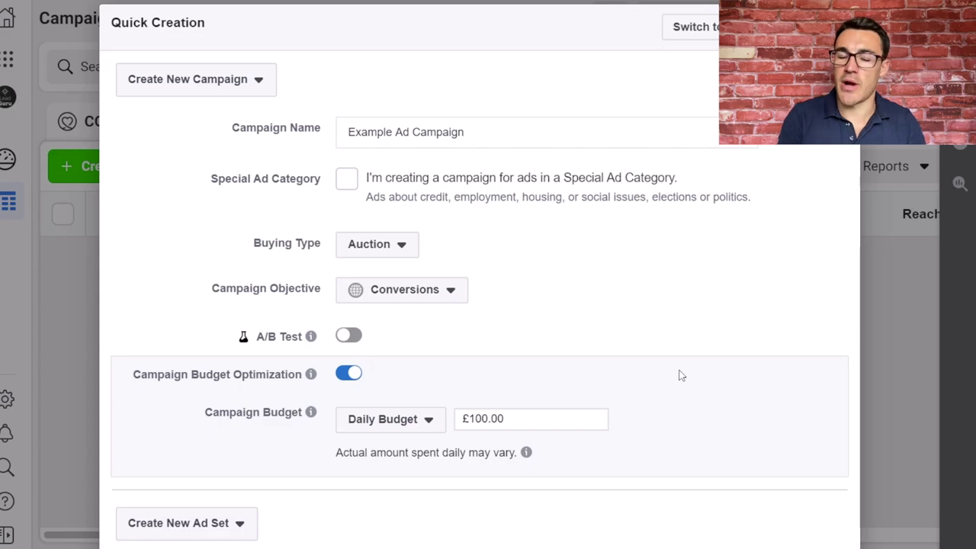
- Name the new ad set Example Ad Set and the new ad Example Ad, and save the campaign to draft
{"action": "scroll", "coordinate": [679, 374], "scroll_direction": "down", "scroll_amount": 4}
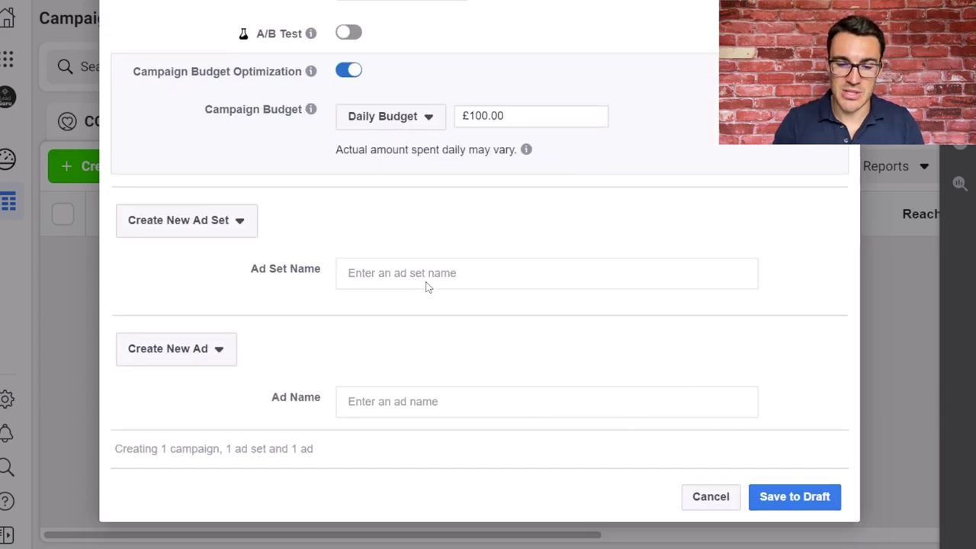
{"action": "left_click", "coordinate": [393, 278]}
{"action": "type", "text": "Example "}
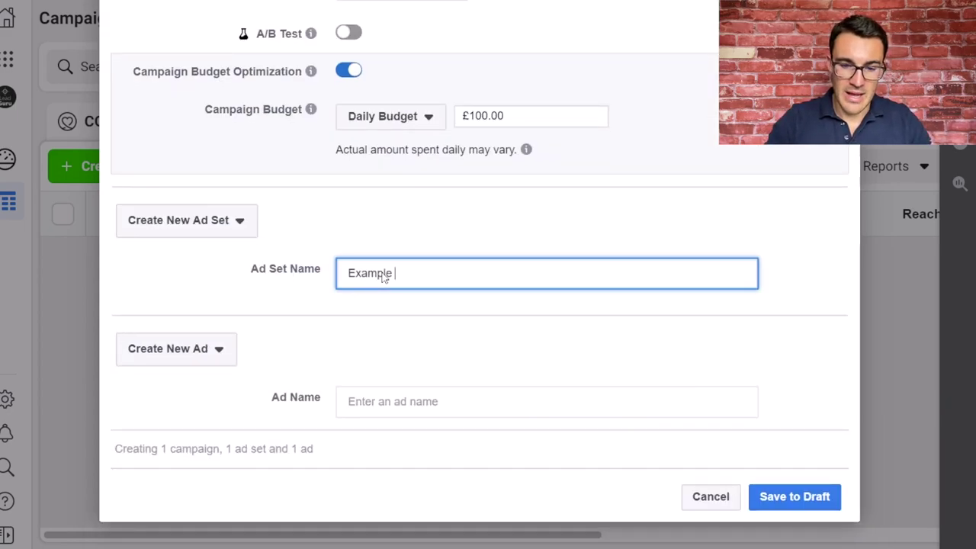
{"action": "type", "text": "Ad Set"}
{"action": "left_click", "coordinate": [395, 405]}
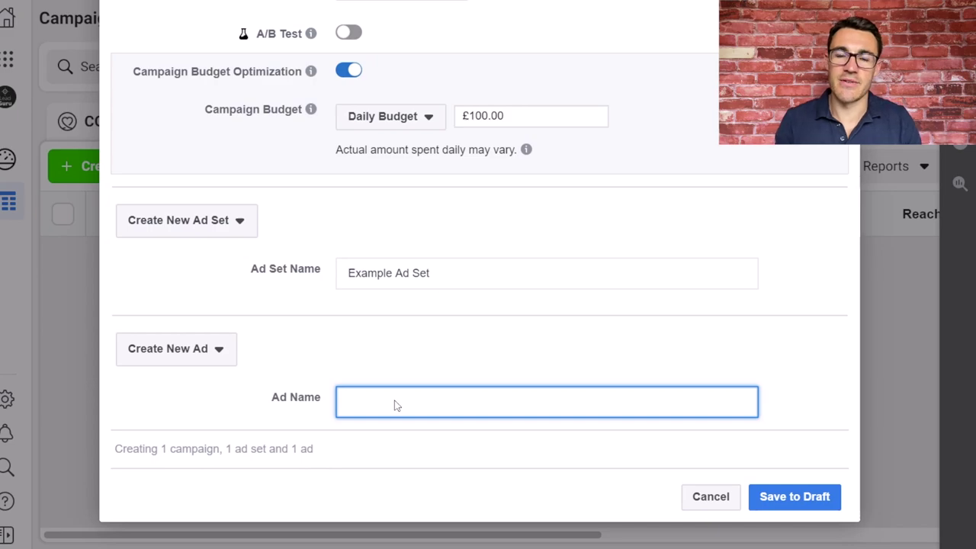
{"action": "type", "text": "Example Ad"}
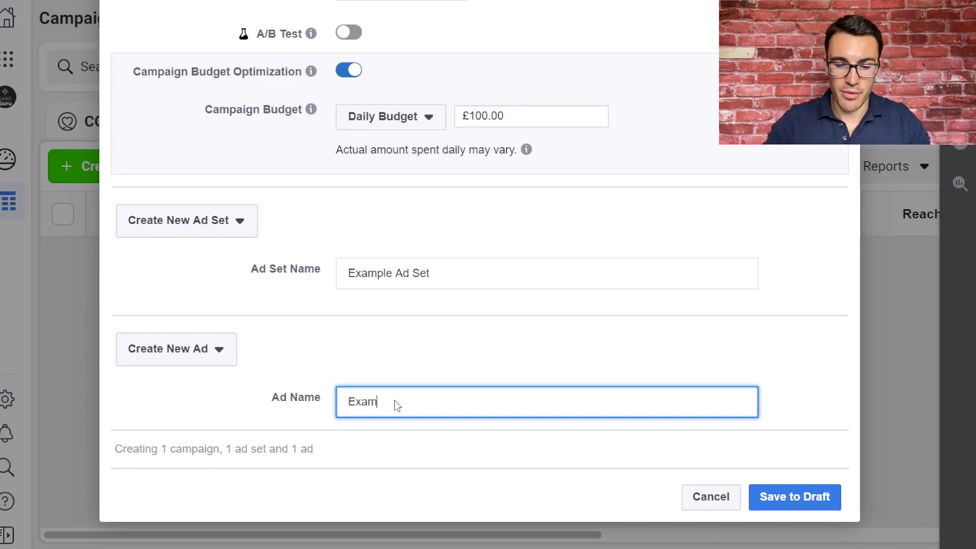
{"action": "left_click", "coordinate": [810, 505]}
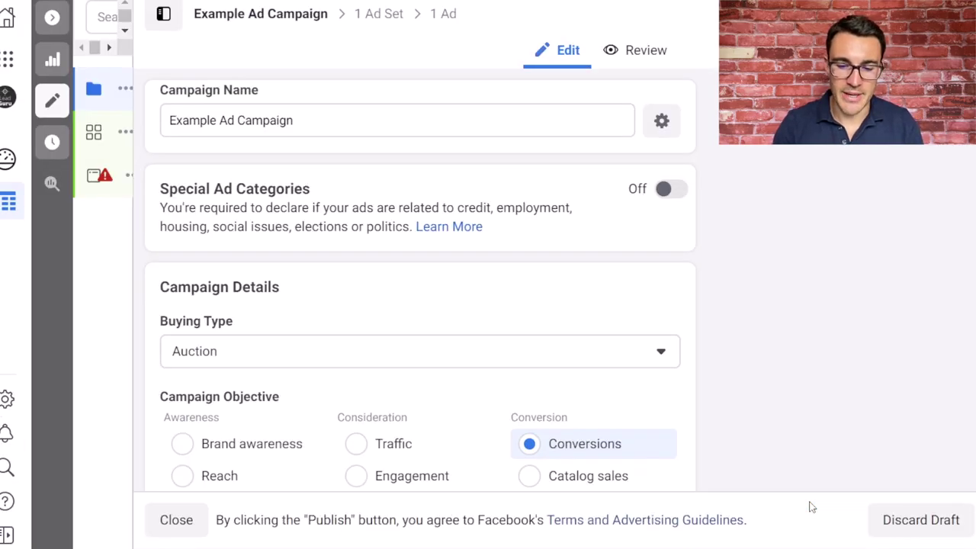
- Return to the campaign table and look through its performance columns, from budget and results to amount spent and end date
{"action": "left_click", "coordinate": [53, 18]}
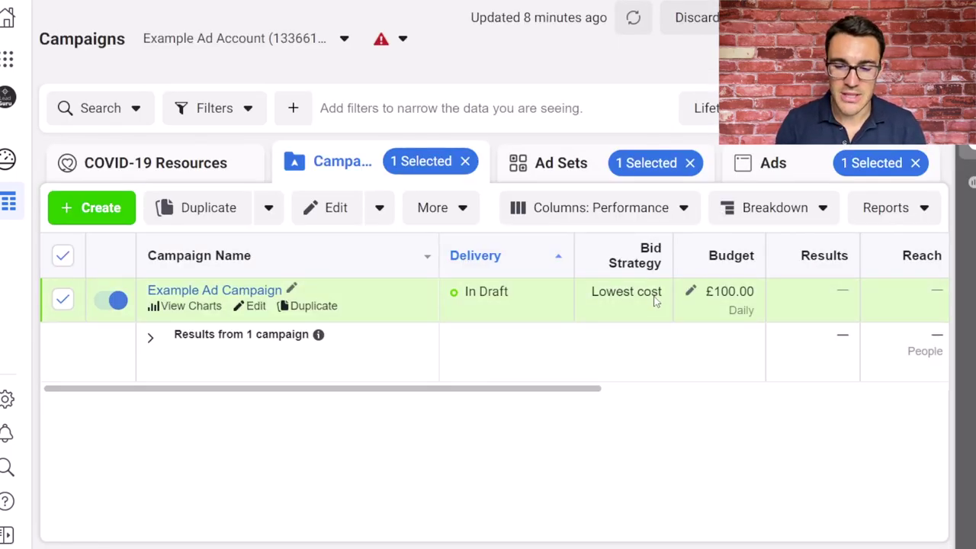
{"action": "scroll", "coordinate": [622, 294], "scroll_direction": "right", "scroll_amount": 5}
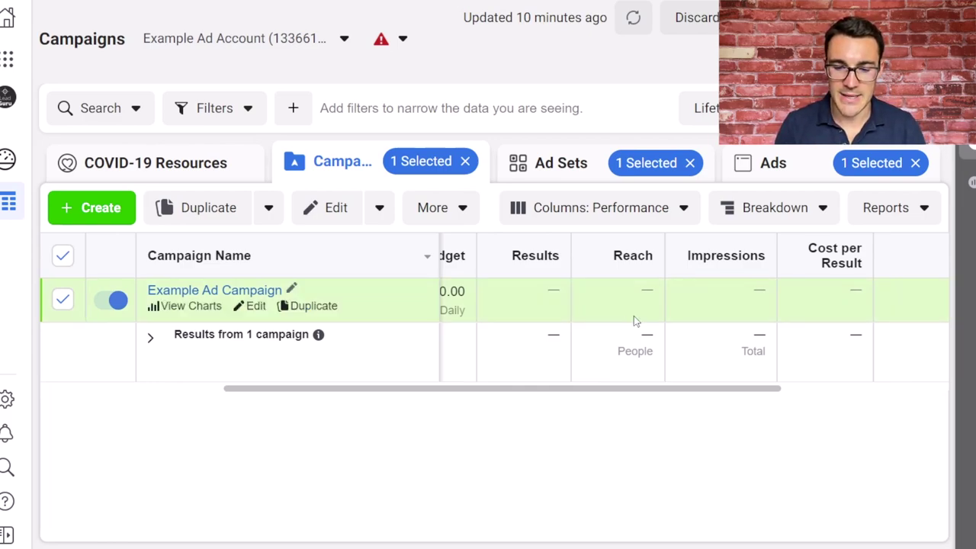
{"action": "scroll", "coordinate": [635, 321], "scroll_direction": "left", "scroll_amount": 2}
{"action": "scroll", "coordinate": [634, 320], "scroll_direction": "left", "scroll_amount": 1}
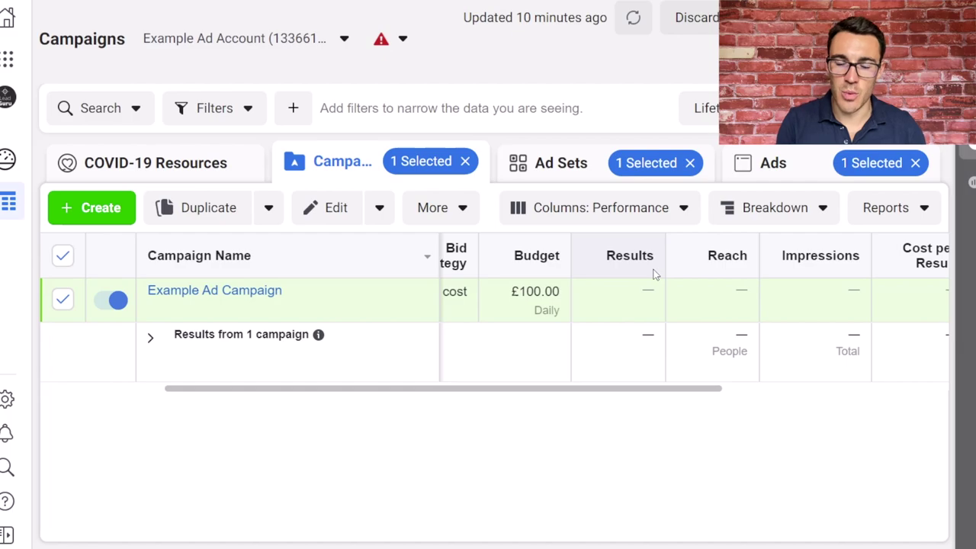
{"action": "scroll", "coordinate": [771, 305], "scroll_direction": "right", "scroll_amount": 5}
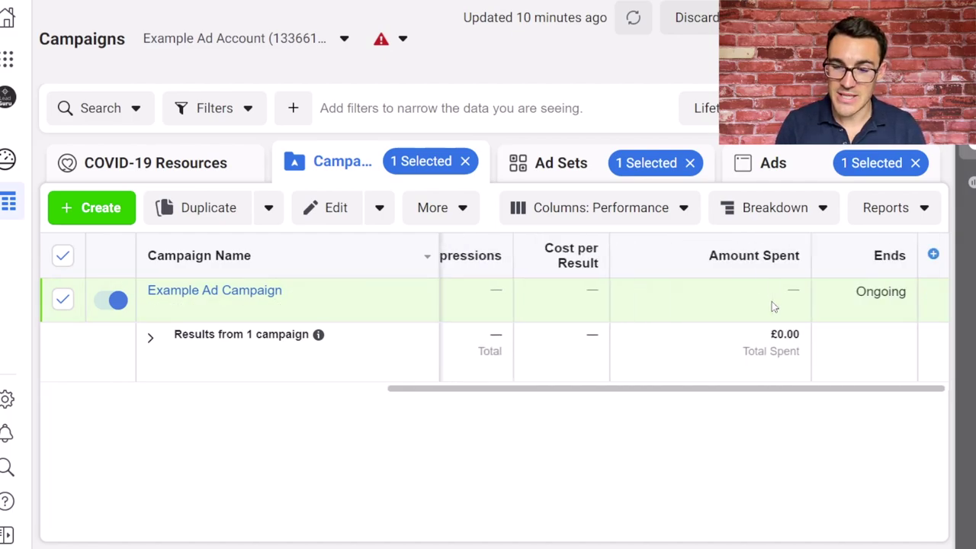
- Switch the campaign table to the Delivery column preset and look through its columns
{"action": "left_click", "coordinate": [688, 208]}
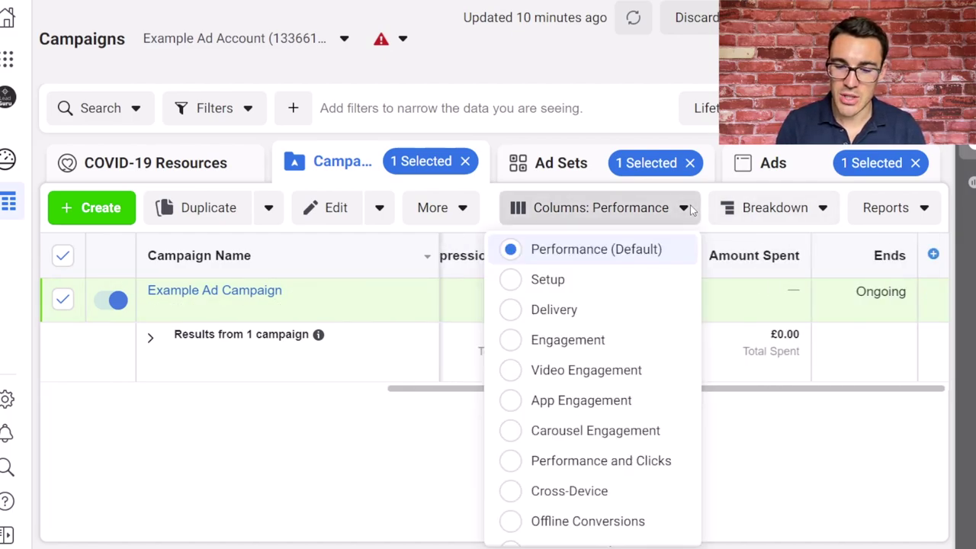
{"action": "left_click", "coordinate": [597, 306]}
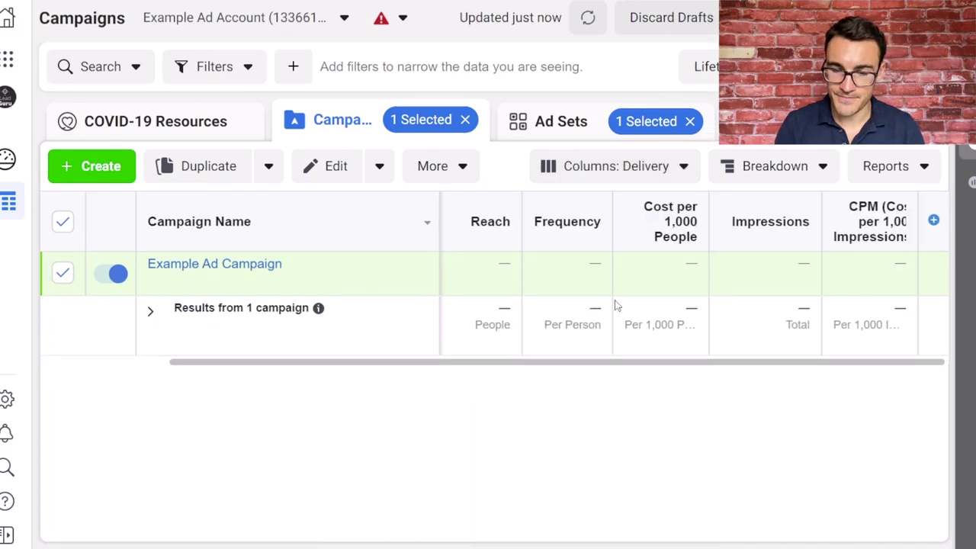
{"action": "scroll", "coordinate": [618, 305], "scroll_direction": "left", "scroll_amount": 5}
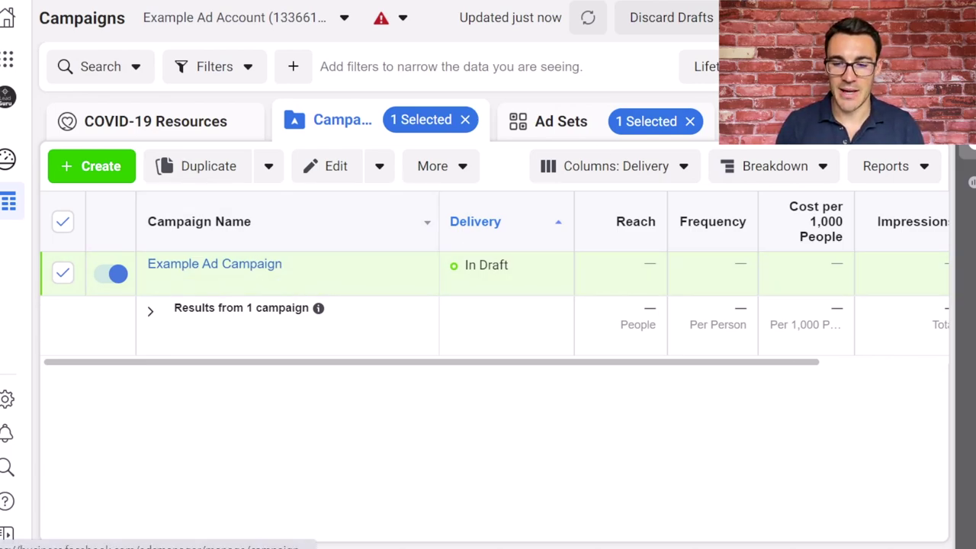
- View the campaign's ad set and ad levels and return to the campaign level
{"action": "left_click", "coordinate": [594, 118]}
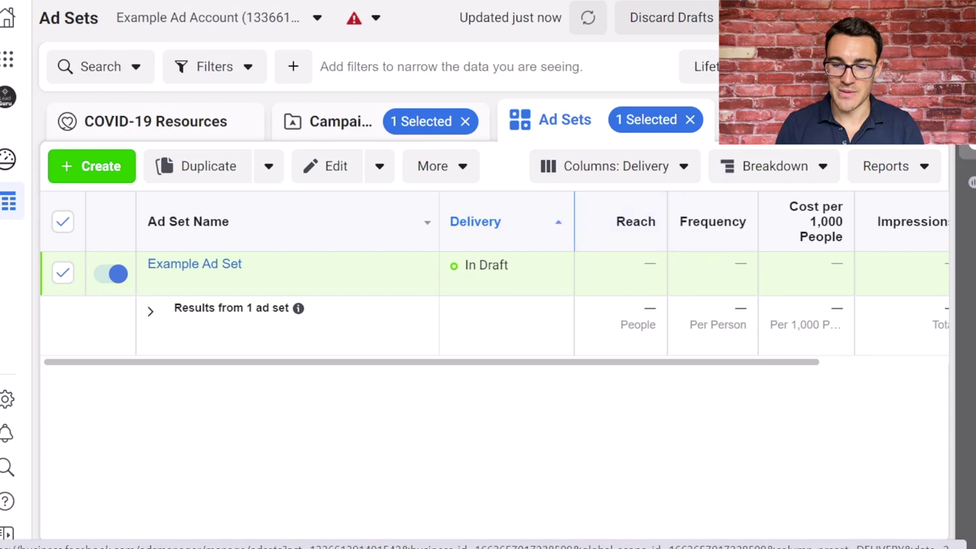
{"action": "left_click", "coordinate": [770, 120]}
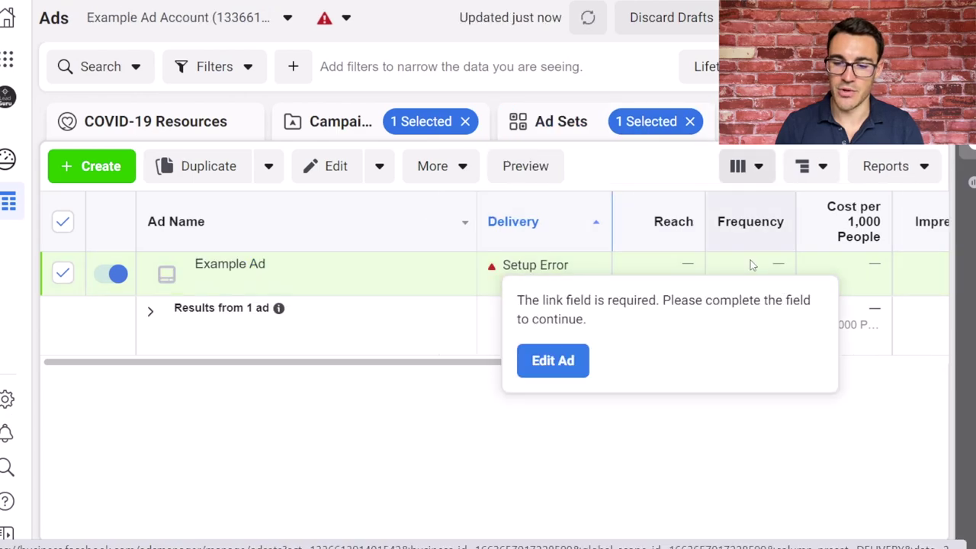
{"action": "left_click", "coordinate": [322, 116]}
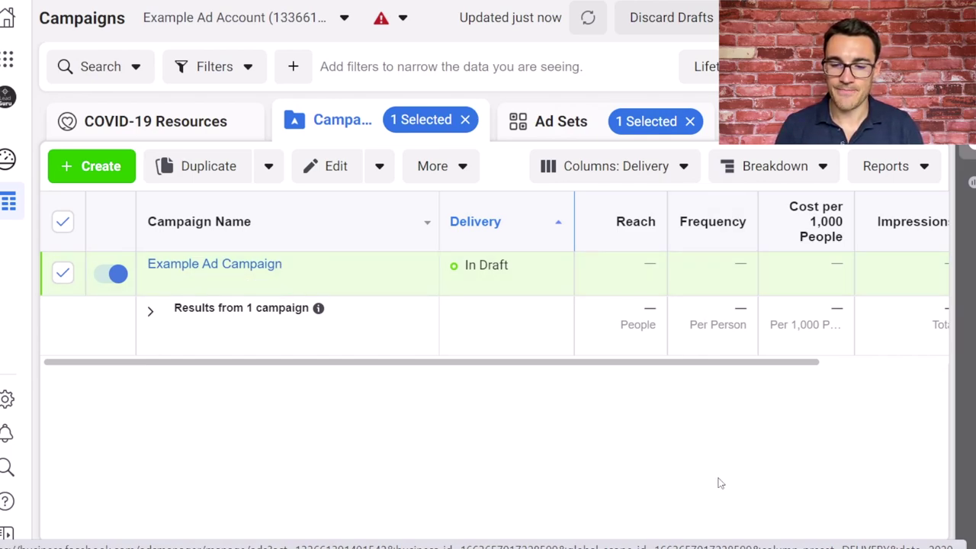
- Look at the options for breaking down campaign results by time
{"action": "left_click", "coordinate": [806, 165]}
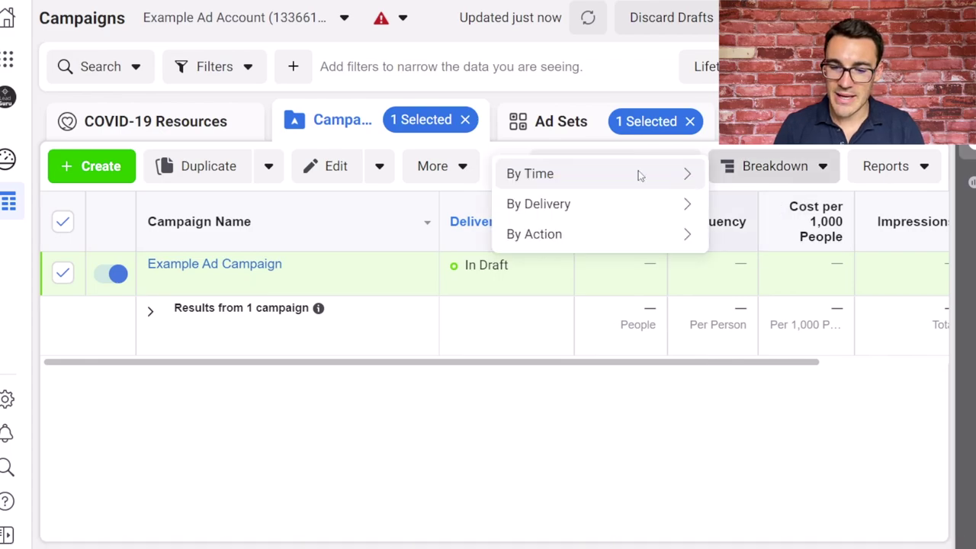
{"action": "mouse_move", "coordinate": [638, 174]}
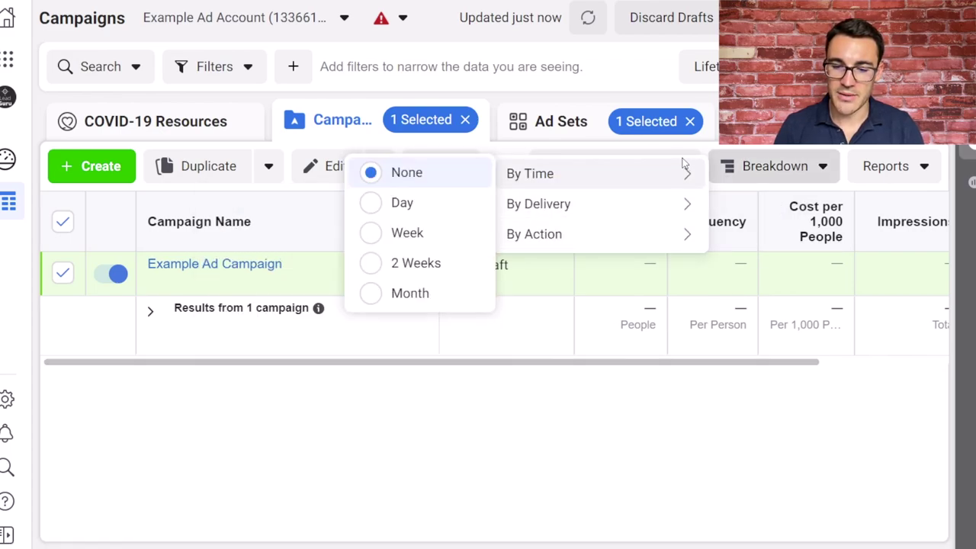
{"action": "left_click", "coordinate": [739, 170]}
- Switch the campaign table to the default Performance column preset
{"action": "left_click", "coordinate": [603, 165]}
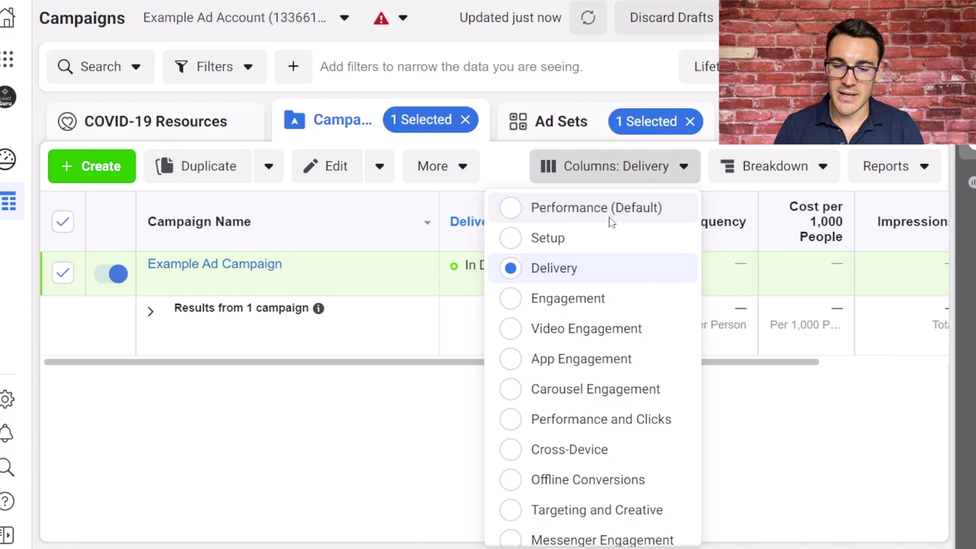
{"action": "left_click", "coordinate": [611, 215]}
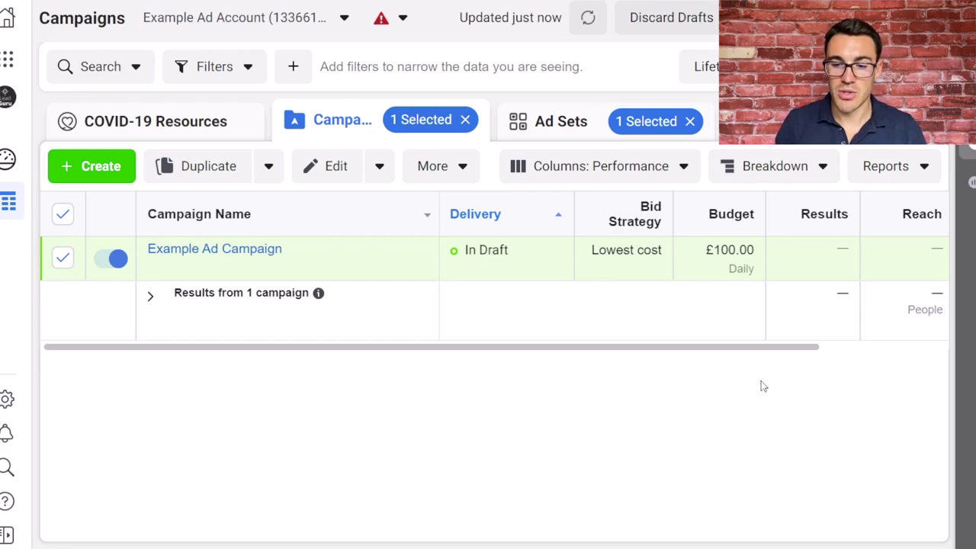
- Switch the campaign table to the Performance and Clicks column preset and look through its impression and link click metrics
{"action": "left_click", "coordinate": [679, 168]}
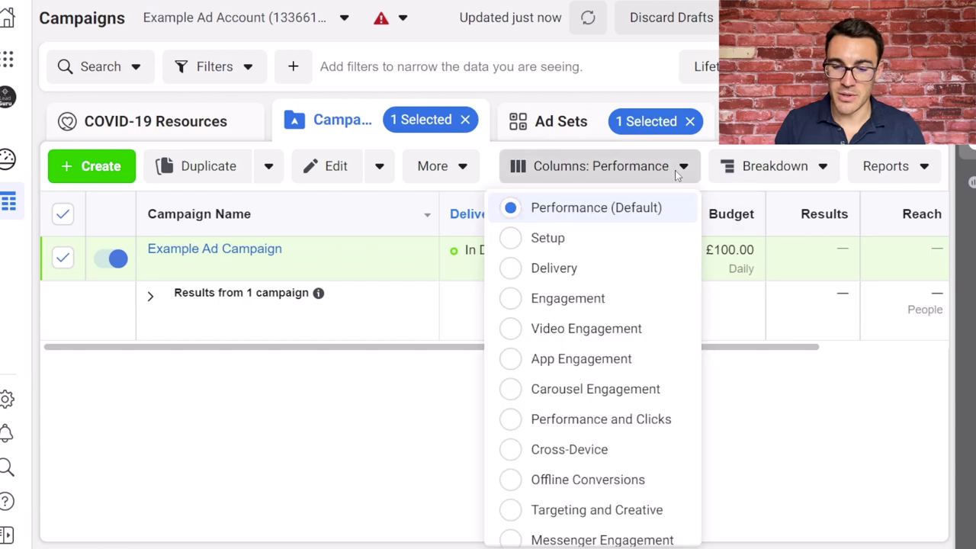
{"action": "right_click", "coordinate": [627, 321]}
{"action": "key", "text": "Escape"}
{"action": "left_click", "coordinate": [610, 419]}
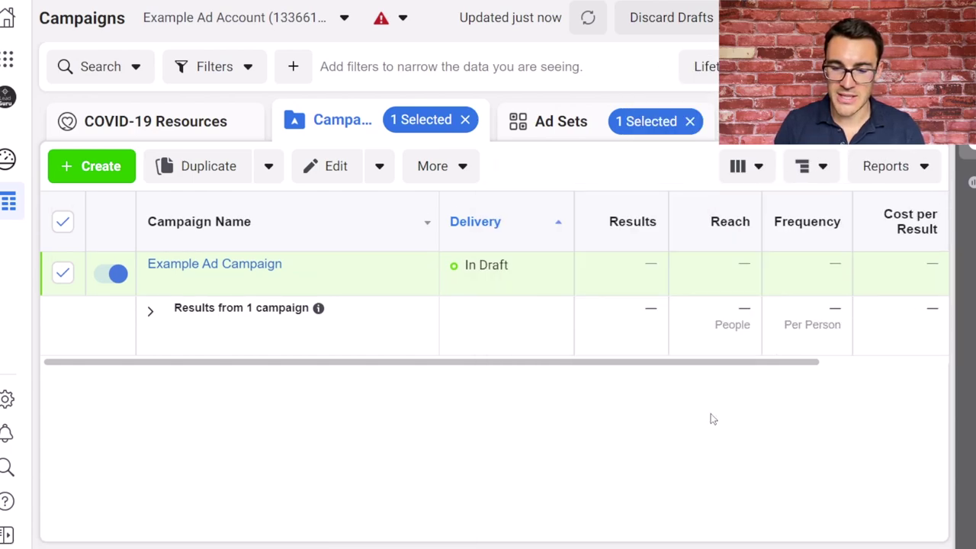
{"action": "scroll", "coordinate": [710, 270], "scroll_direction": "right", "scroll_amount": 5}
{"action": "scroll", "coordinate": [713, 272], "scroll_direction": "right", "scroll_amount": 6}
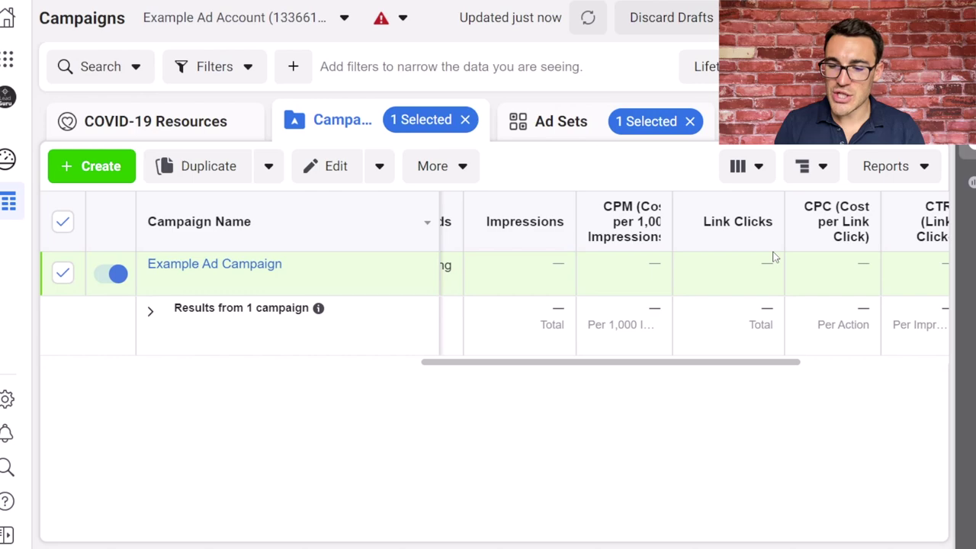
{"action": "scroll", "coordinate": [813, 305], "scroll_direction": "right", "scroll_amount": 2}
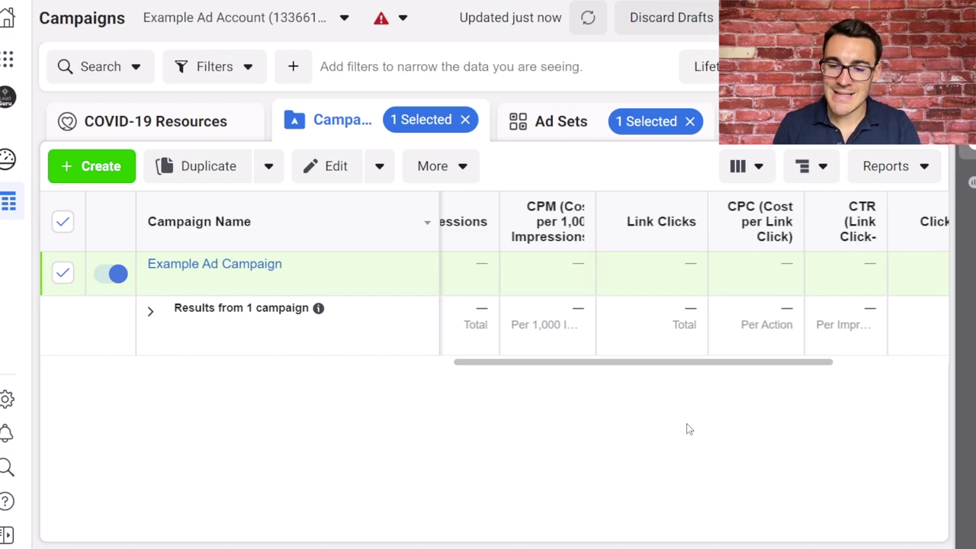
- Customize the columns by finding the "add to cart" metric and including its Total and Cost
{"action": "left_click", "coordinate": [751, 179]}
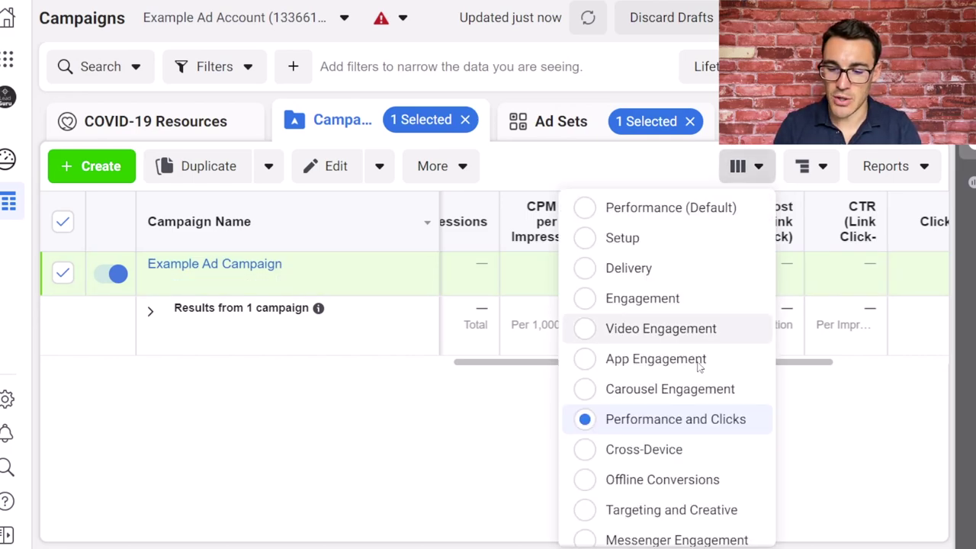
{"action": "scroll", "coordinate": [691, 397], "scroll_direction": "down", "scroll_amount": 5}
{"action": "left_click", "coordinate": [652, 465]}
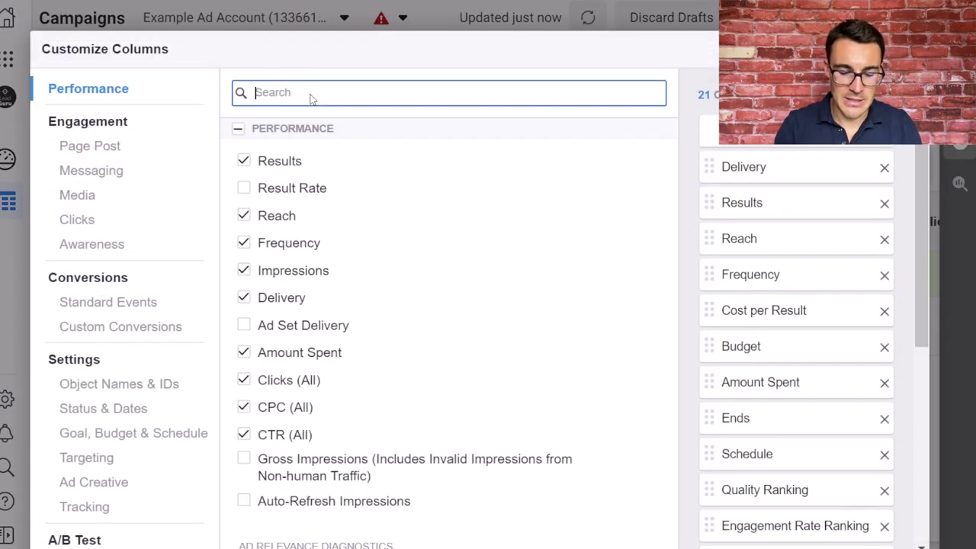
{"action": "type", "text": "add to carts"}
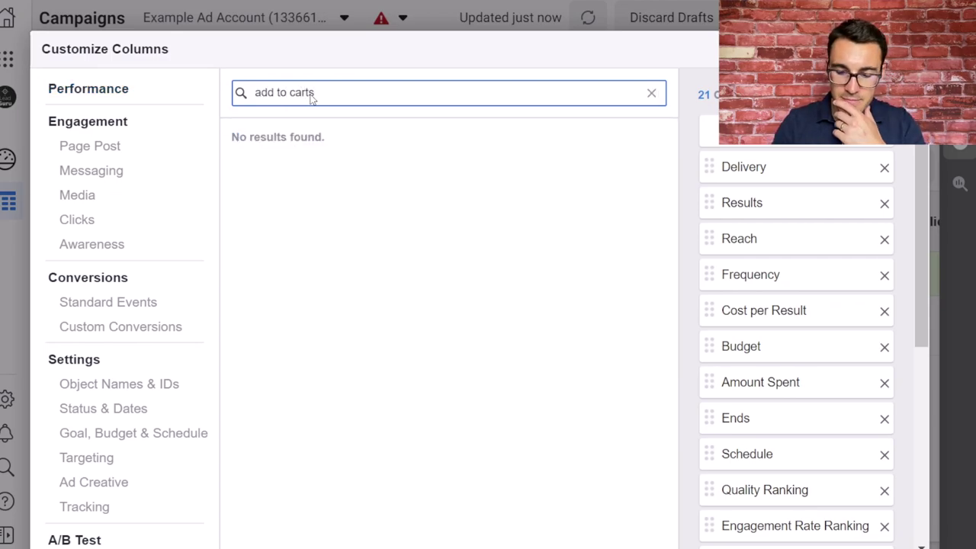
{"action": "key", "text": "BackSpace"}
{"action": "left_click", "coordinate": [445, 248]}
{"action": "left_click", "coordinate": [593, 248]}
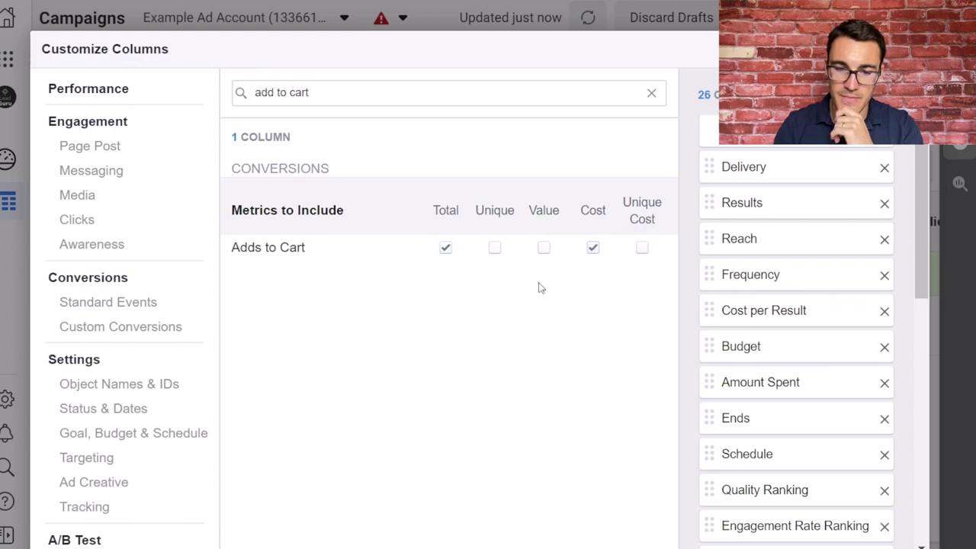
{"action": "scroll", "coordinate": [740, 282], "scroll_direction": "down", "scroll_amount": 10}
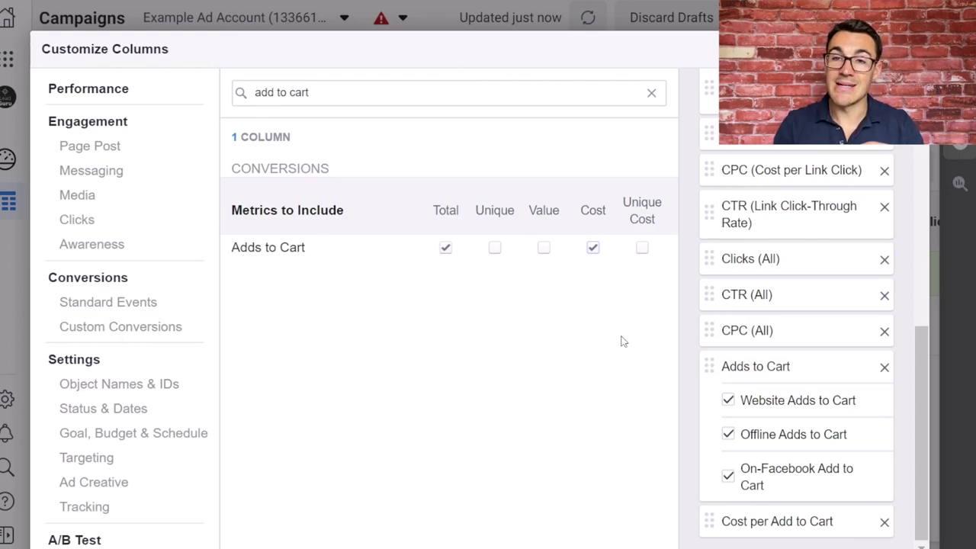
- Exclude the Website, Offline and On-Facebook breakdown columns from the Adds to Cart metric
{"action": "left_click", "coordinate": [728, 401]}
{"action": "left_click", "coordinate": [728, 434]}
{"action": "left_click", "coordinate": [729, 476]}
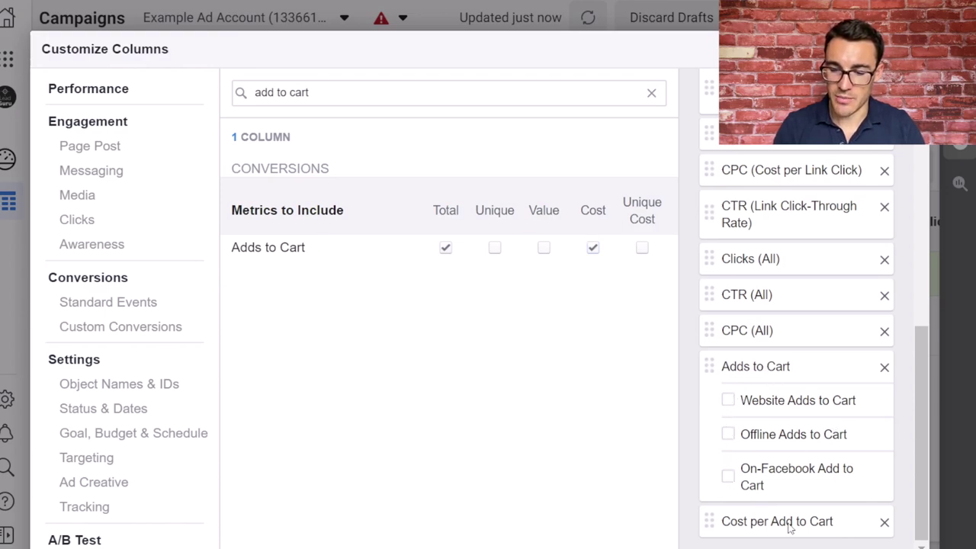
- Find the "purchases" metric and include its Total and Cost as columns
{"action": "triple_click", "coordinate": [341, 97]}
{"action": "type", "text": "purchases"}
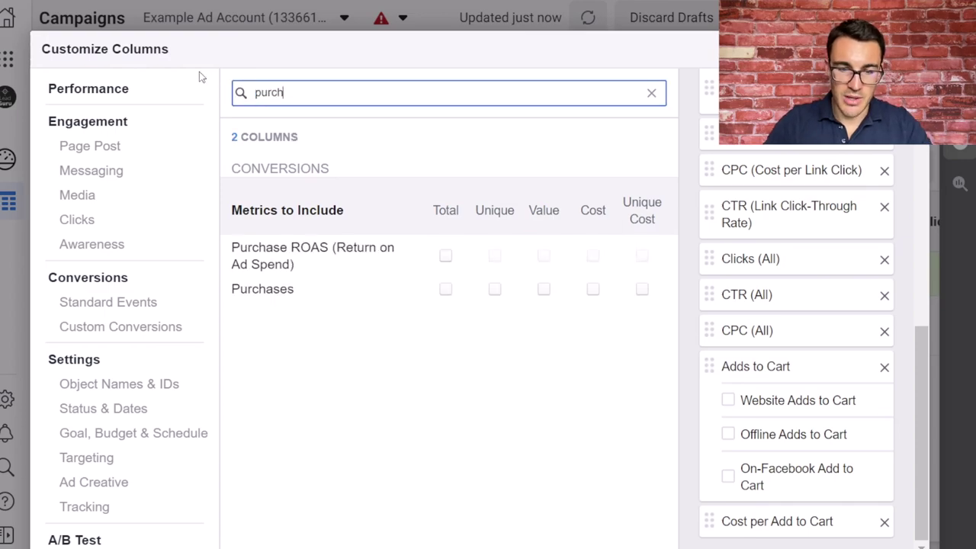
{"action": "left_click", "coordinate": [446, 249]}
{"action": "left_click", "coordinate": [593, 248]}
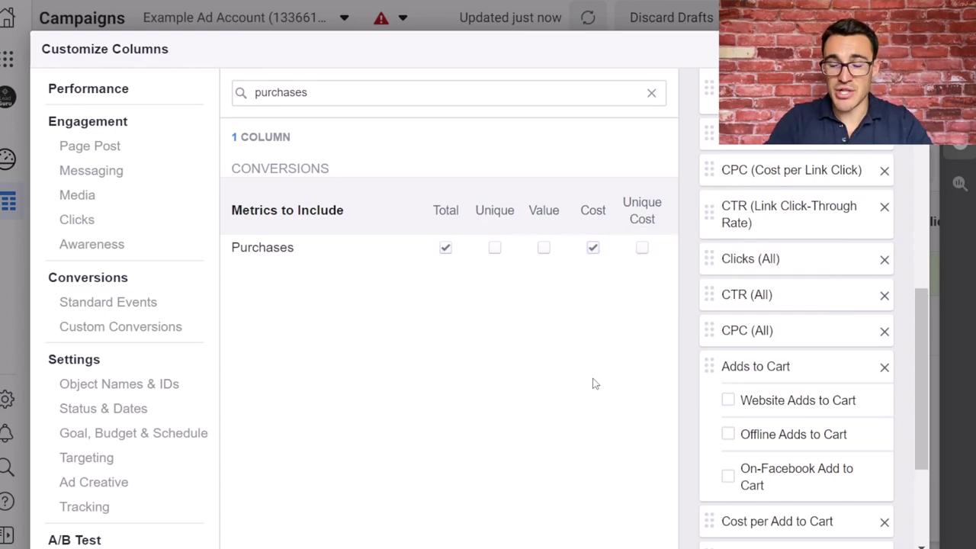
- Exclude the Website, Offline and On-Facebook breakdown columns from the Purchases metric and apply the customized columns
{"action": "scroll", "coordinate": [774, 343], "scroll_direction": "down", "scroll_amount": 3}
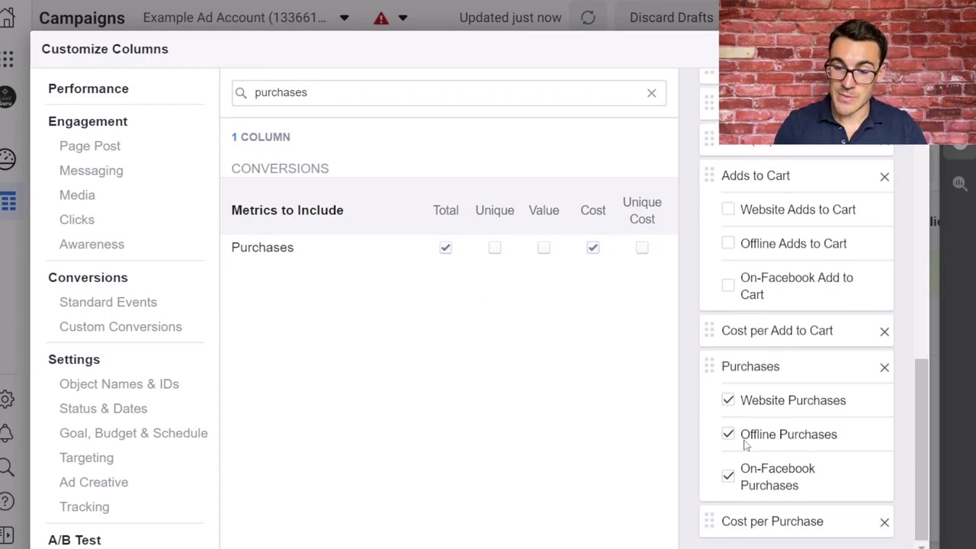
{"action": "left_click", "coordinate": [729, 401]}
{"action": "left_click", "coordinate": [729, 434]}
{"action": "left_click", "coordinate": [729, 476]}
{"action": "scroll", "coordinate": [942, 344], "scroll_direction": "down", "scroll_amount": 3}
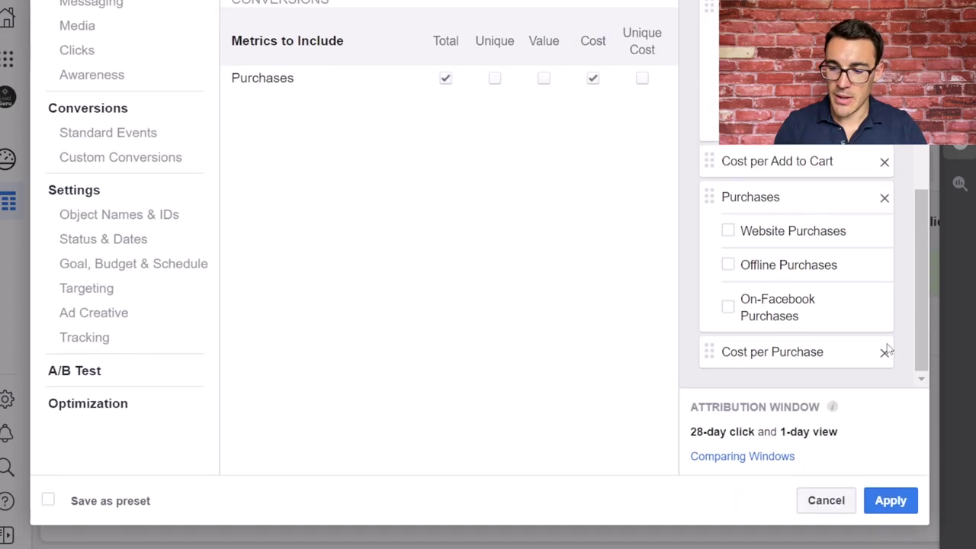
{"action": "left_click", "coordinate": [891, 499]}
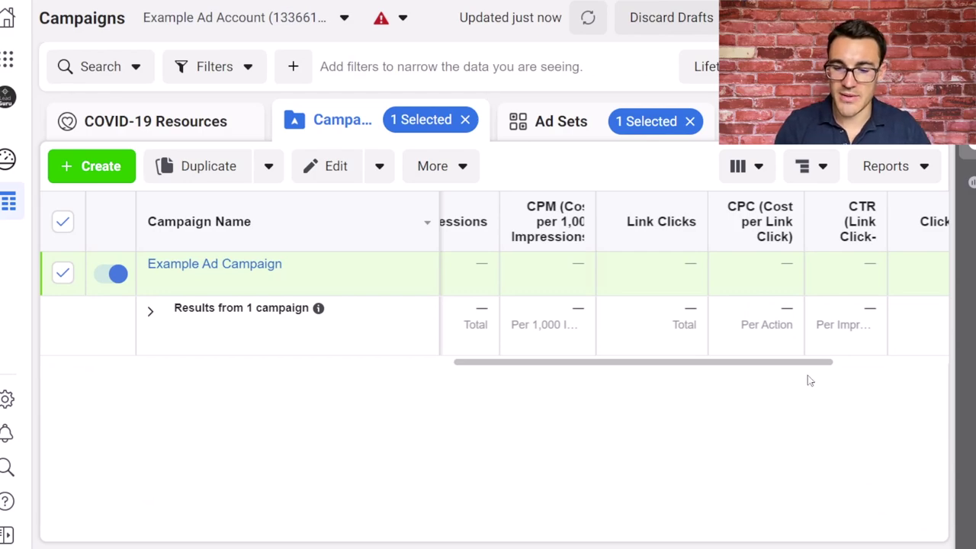
- Examine the campaign table's columns from Delivery and Results through to Adds to Cart, Purchases and their cost metrics
{"action": "scroll", "coordinate": [759, 288], "scroll_direction": "right", "scroll_amount": 5}
{"action": "mouse_move", "coordinate": [566, 270]}
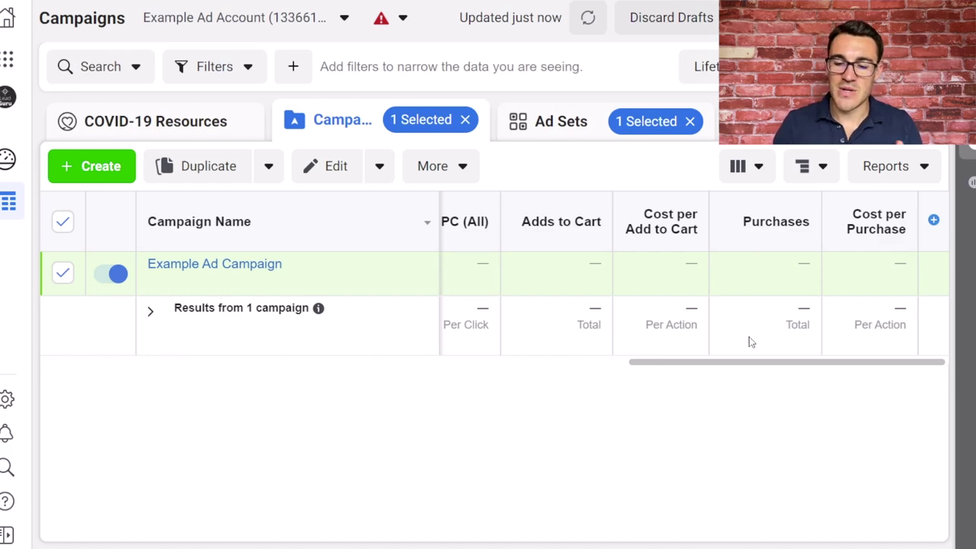
{"action": "left_click_drag", "start_coordinate": [741, 363], "coordinate": [169, 363]}
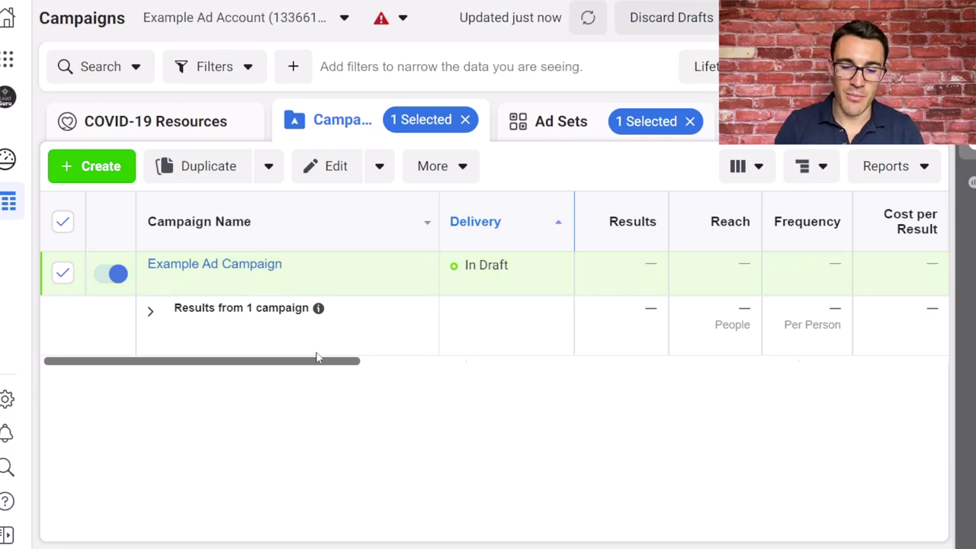
{"action": "left_click_drag", "start_coordinate": [305, 361], "coordinate": [904, 331]}
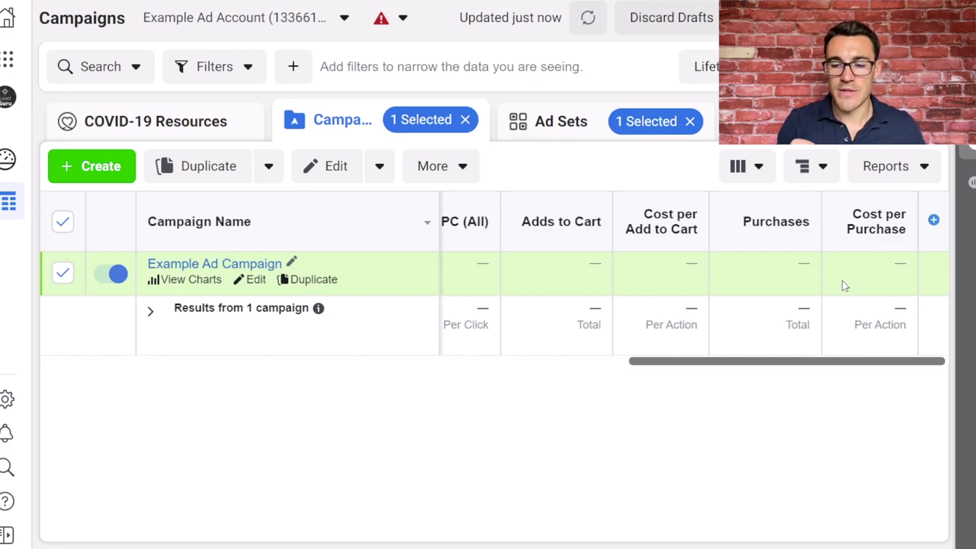
- Widen the CPM (Cost per 1,000 Impressions) column in the campaign table so its full heading fits
{"action": "scroll", "coordinate": [743, 271], "scroll_direction": "left", "scroll_amount": 10}
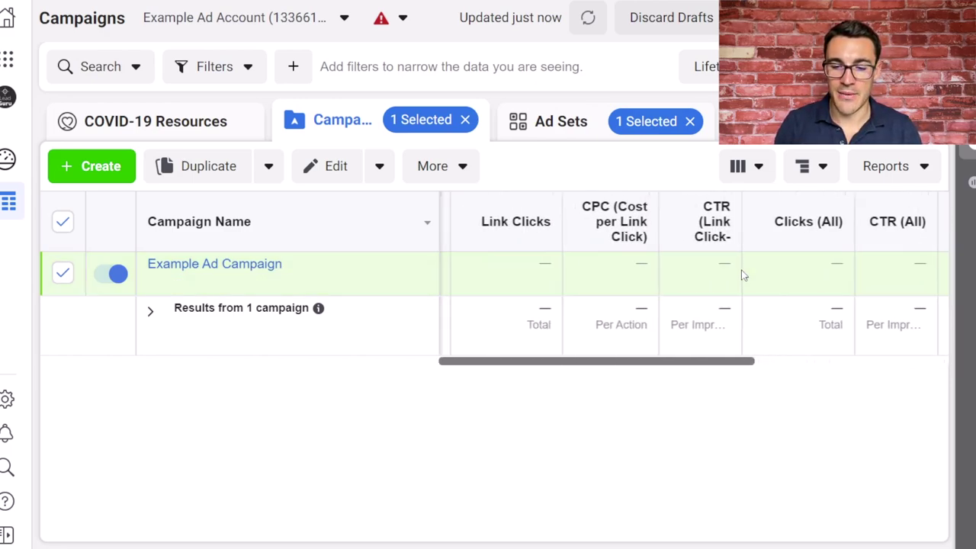
{"action": "scroll", "coordinate": [743, 275], "scroll_direction": "left", "scroll_amount": 5}
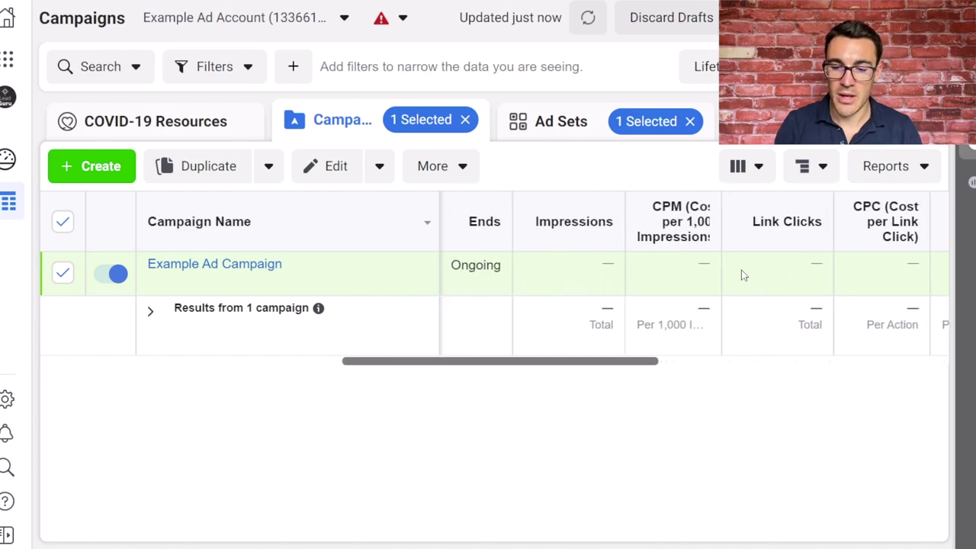
{"action": "left_click_drag", "start_coordinate": [723, 221], "coordinate": [775, 223]}
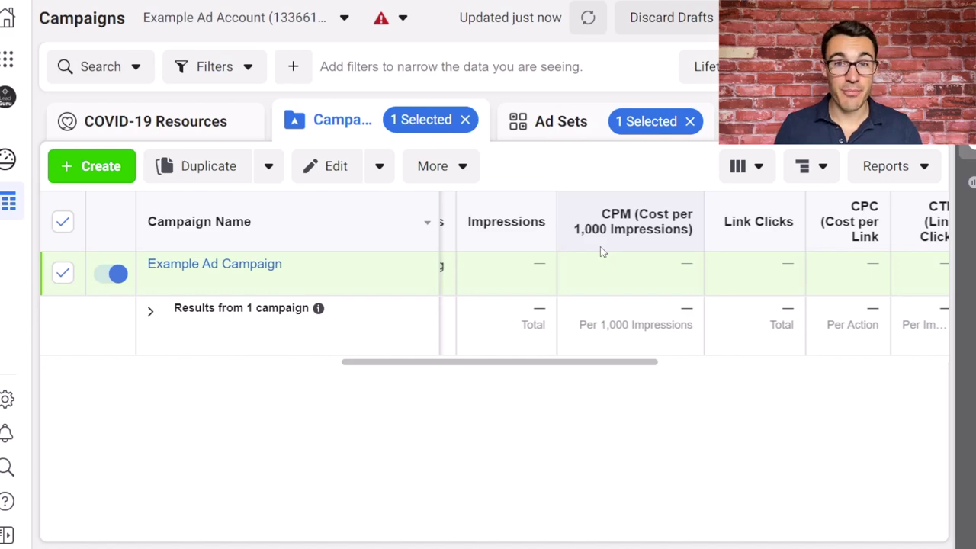
- Compare the campaign's Results, Reach, Frequency and Cost per Result columns with its CPM and link click columns
{"action": "left_click_drag", "start_coordinate": [588, 363], "coordinate": [294, 370]}
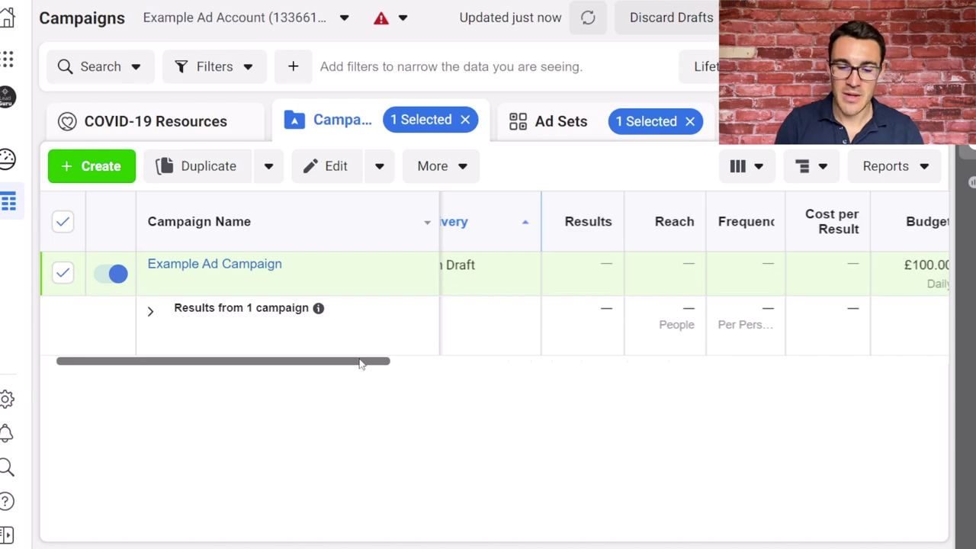
{"action": "left_click_drag", "start_coordinate": [361, 360], "coordinate": [663, 352]}
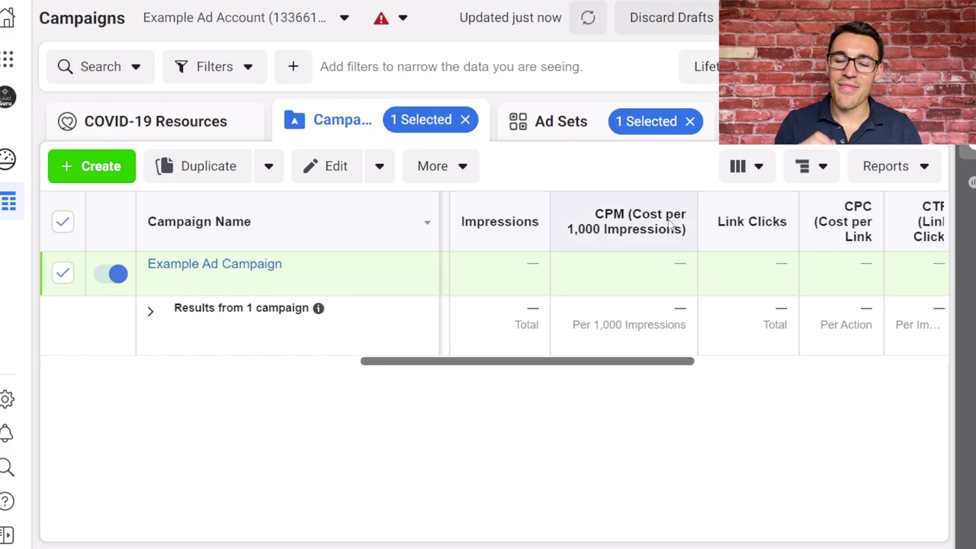
{"action": "mouse_move", "coordinate": [671, 223]}
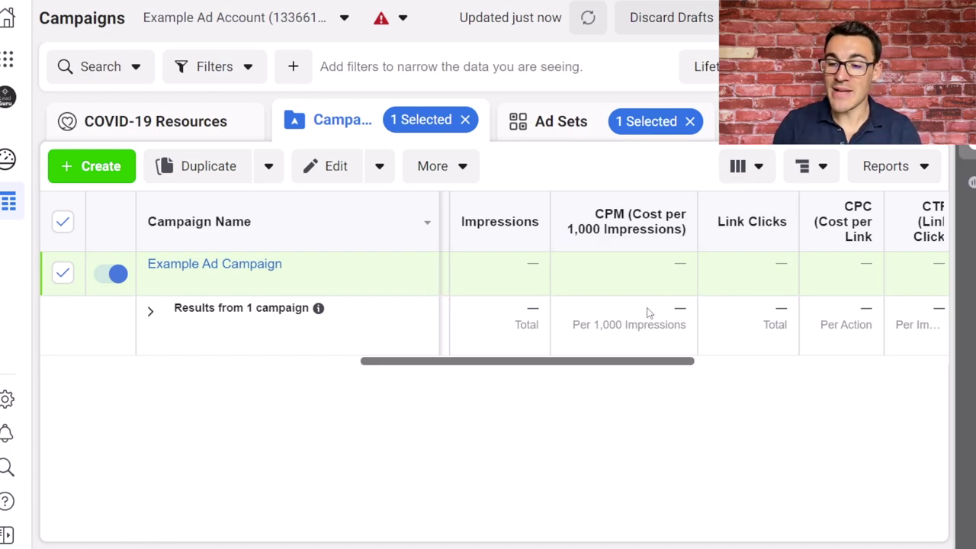
- Check the Quality, Engagement Rate and Conversion Rate Ranking columns at ad level, then return to the campaign's CPM column
{"action": "left_click", "coordinate": [778, 121]}
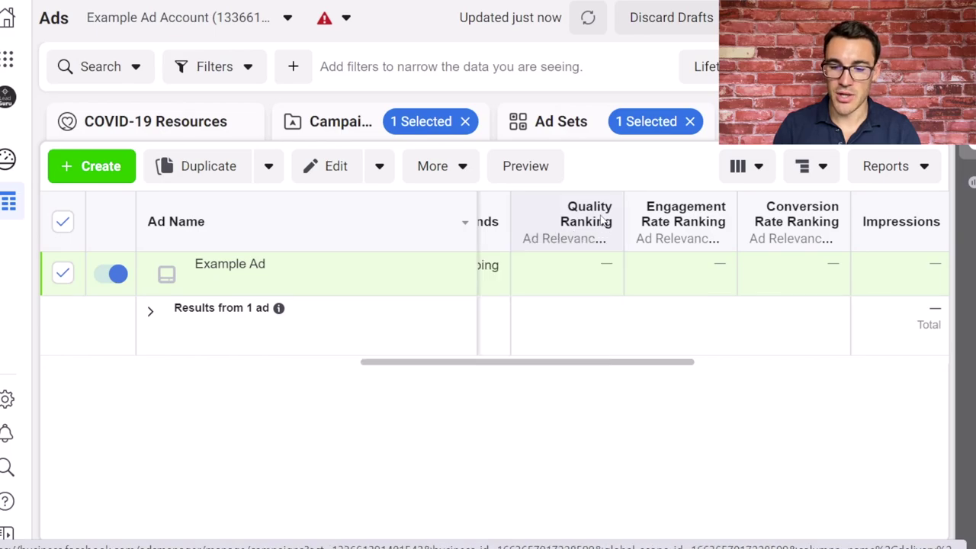
{"action": "mouse_move", "coordinate": [785, 220]}
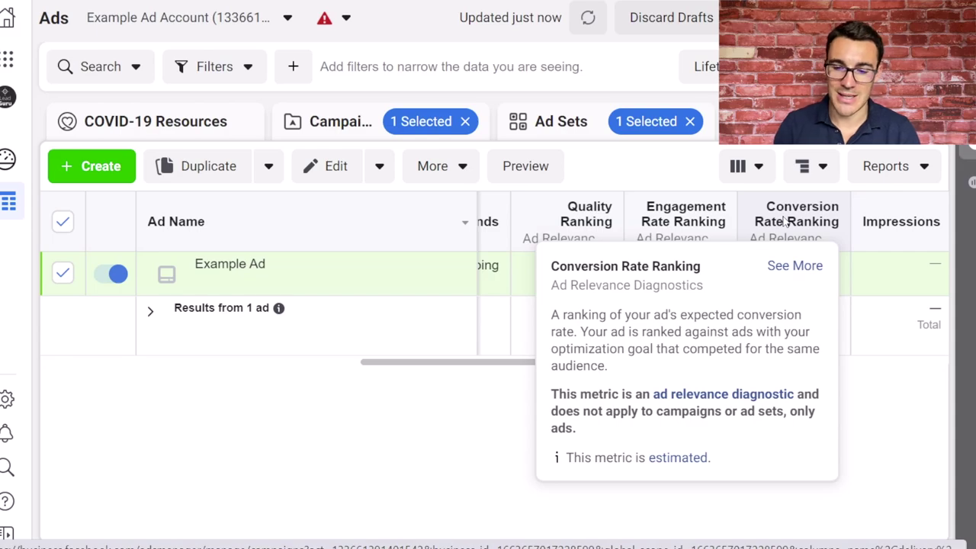
{"action": "left_click", "coordinate": [333, 119]}
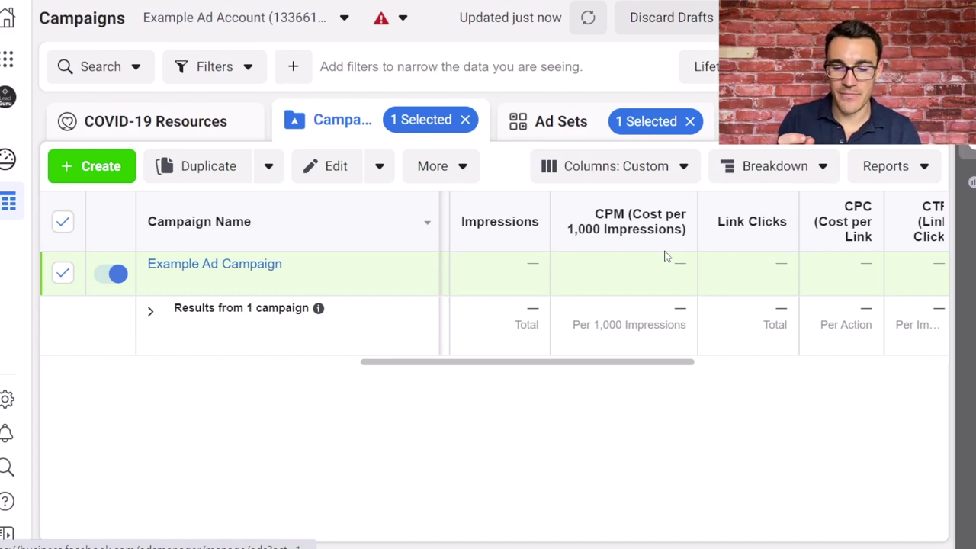
{"action": "mouse_move", "coordinate": [669, 277]}
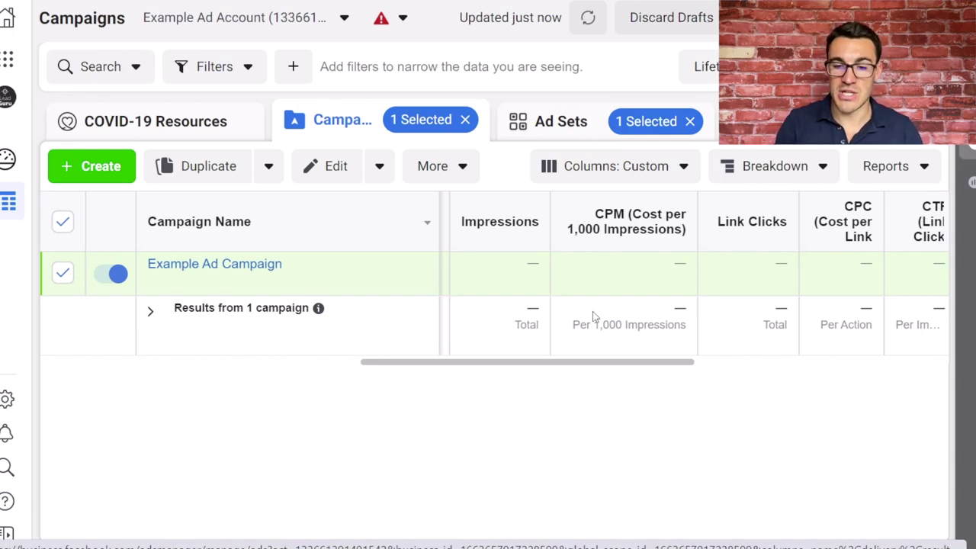
- Review the example ad's cost, budget, amount spent and relevance ranking columns, and go back to the campaign level
{"action": "left_click", "coordinate": [766, 121]}
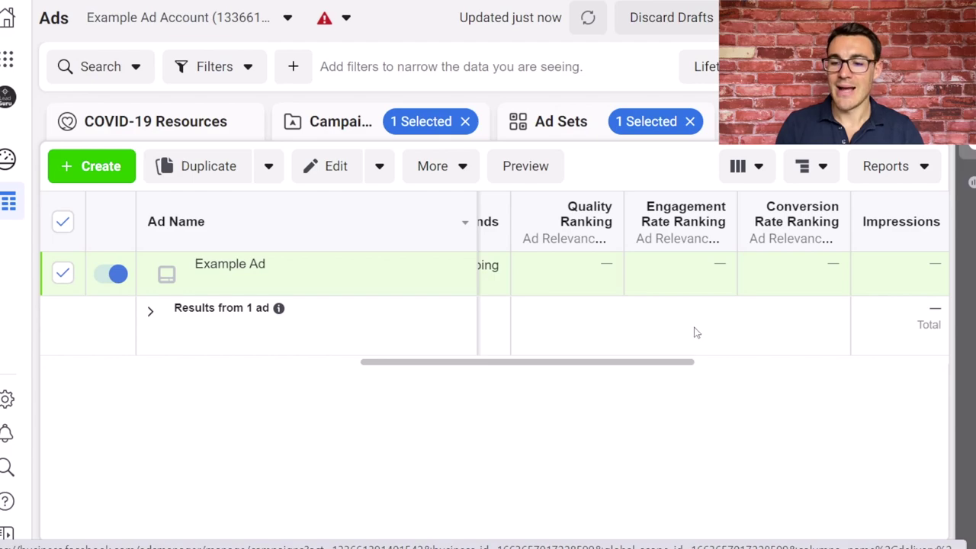
{"action": "scroll", "coordinate": [692, 331], "scroll_direction": "left", "scroll_amount": 10}
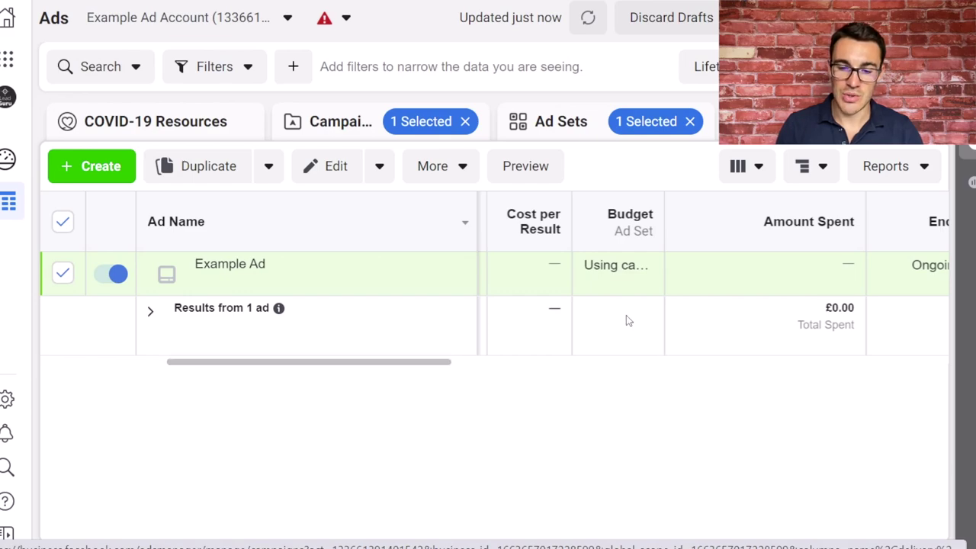
{"action": "scroll", "coordinate": [755, 334], "scroll_direction": "right", "scroll_amount": 3}
{"action": "scroll", "coordinate": [757, 335], "scroll_direction": "right", "scroll_amount": 4}
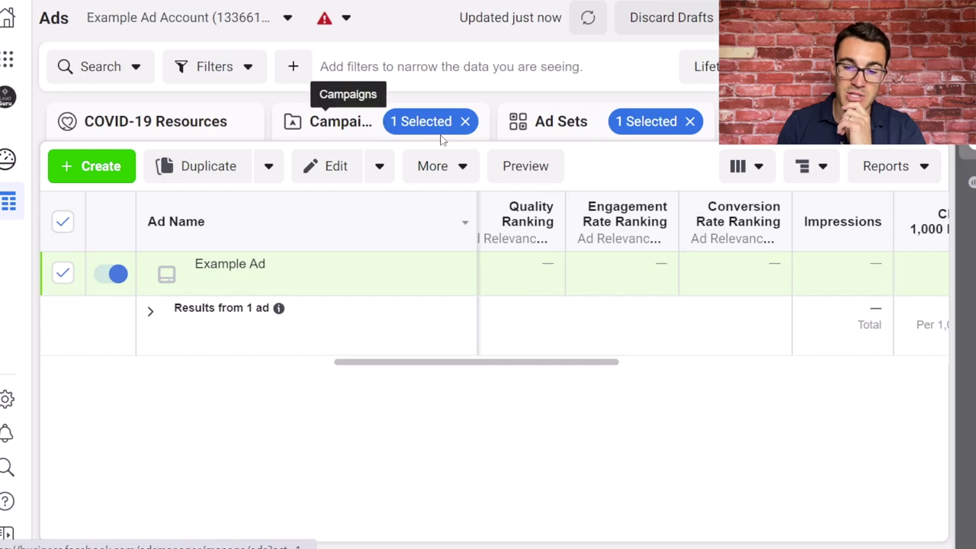
{"action": "left_click", "coordinate": [352, 122]}
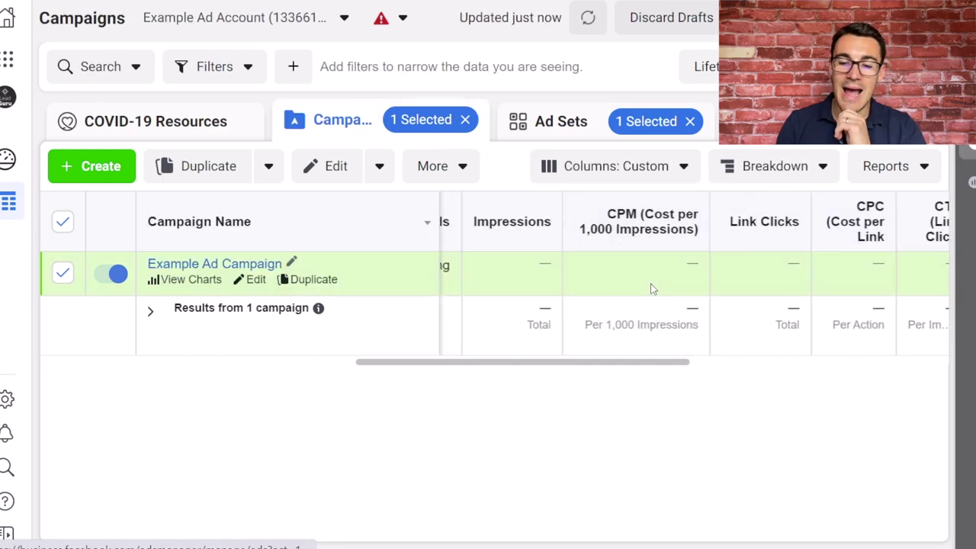